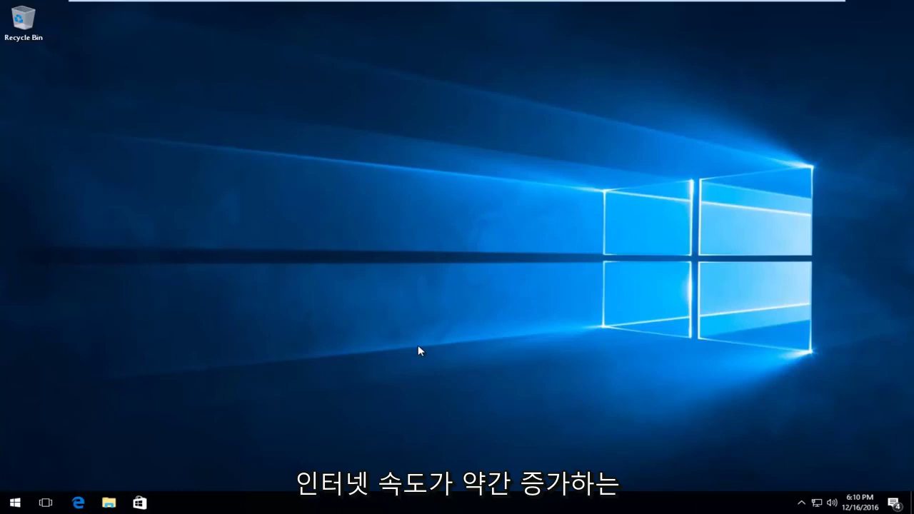
Search the Start menu for 'network and' to reach the Network and Sharing Center.
click(14, 503)
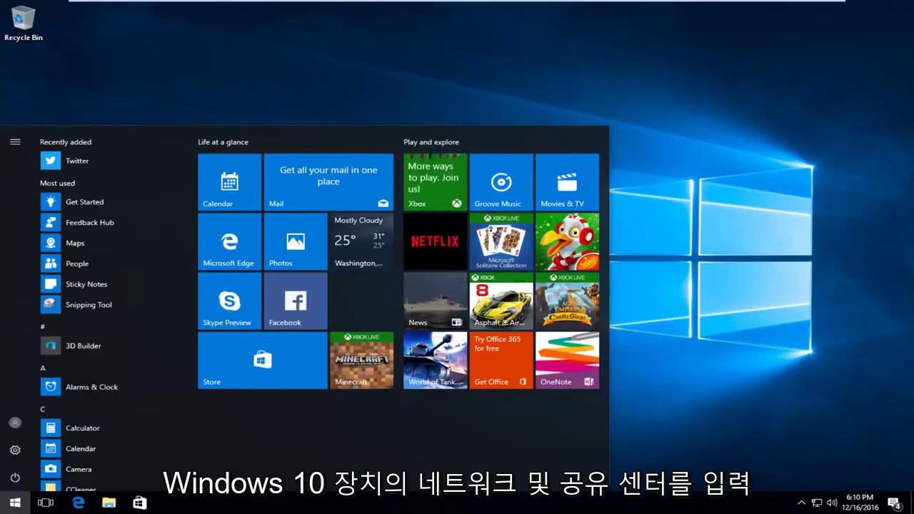
text(network and)
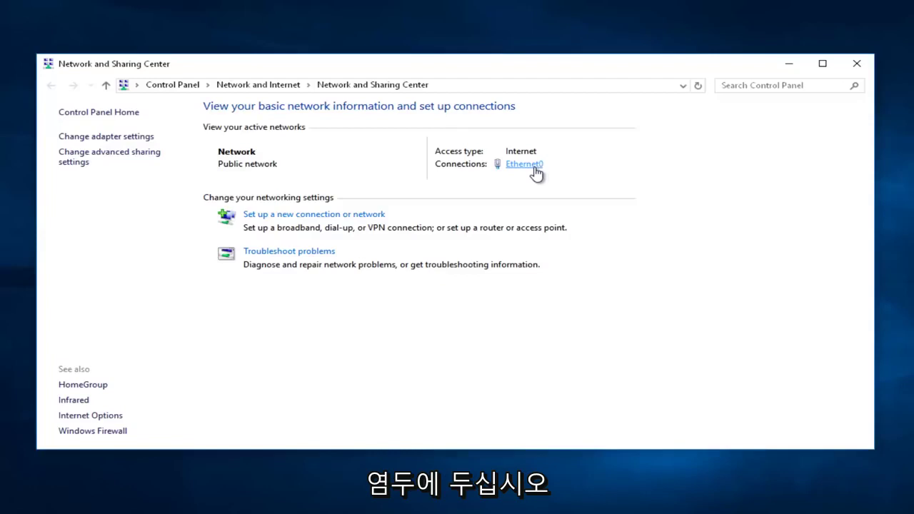
Open the Ethernet0 connection's properties and select Internet Protocol Version 4 (TCP/IPv4).
click(533, 167)
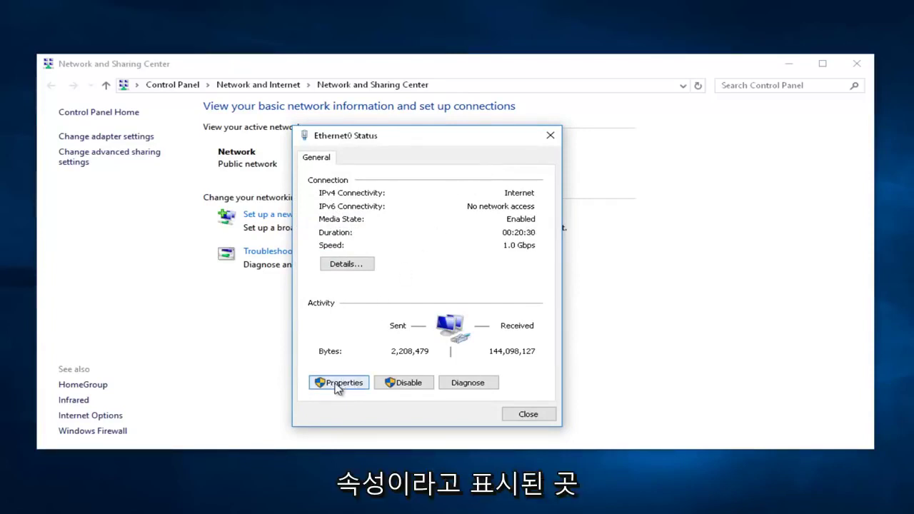
click(336, 384)
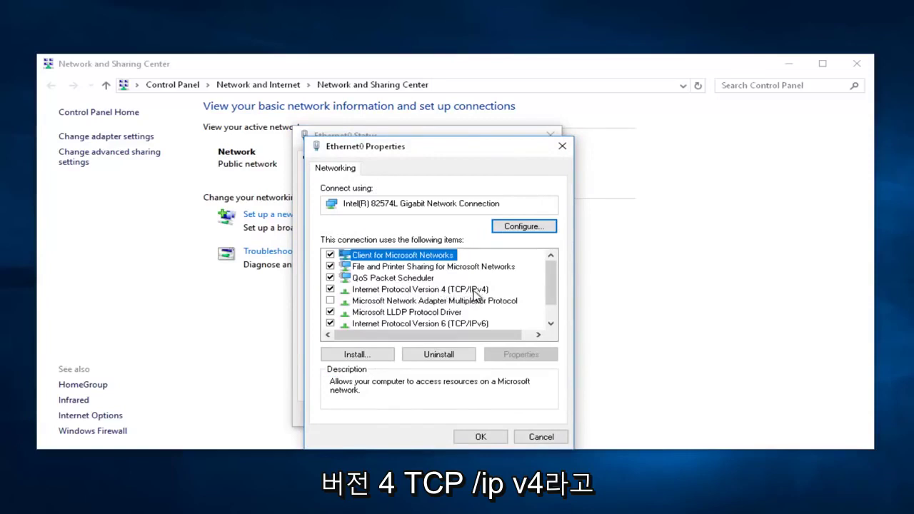
click(386, 293)
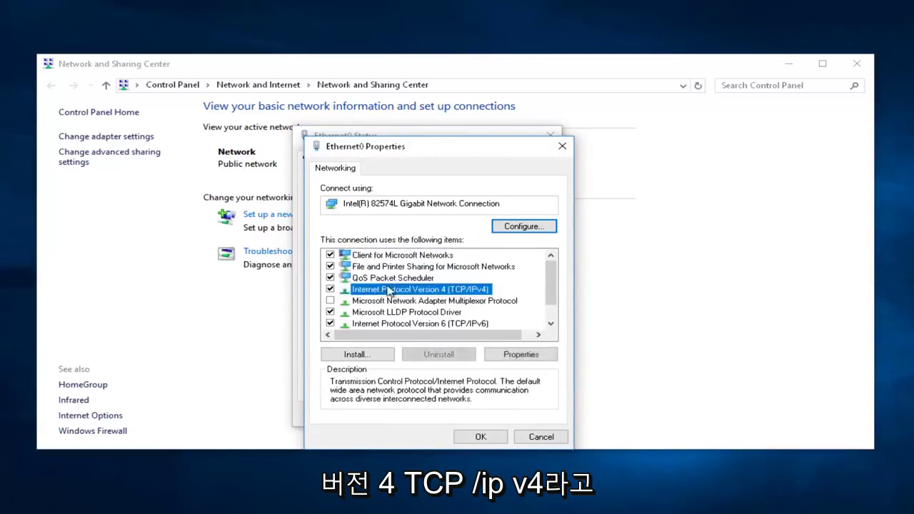
In the IPv4 properties, set manual DNS servers: preferred 8.8.8.8, alternate 8.8.4.4.
click(522, 355)
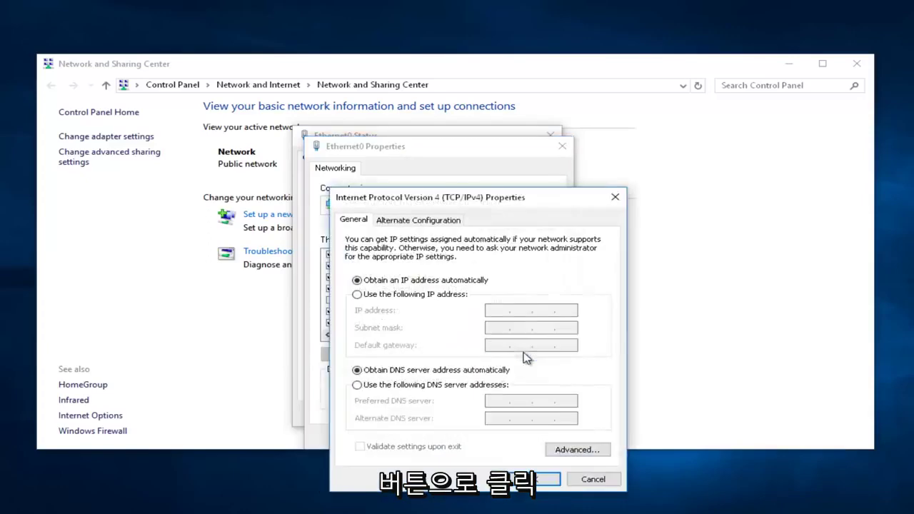
drag(492, 207, 460, 149)
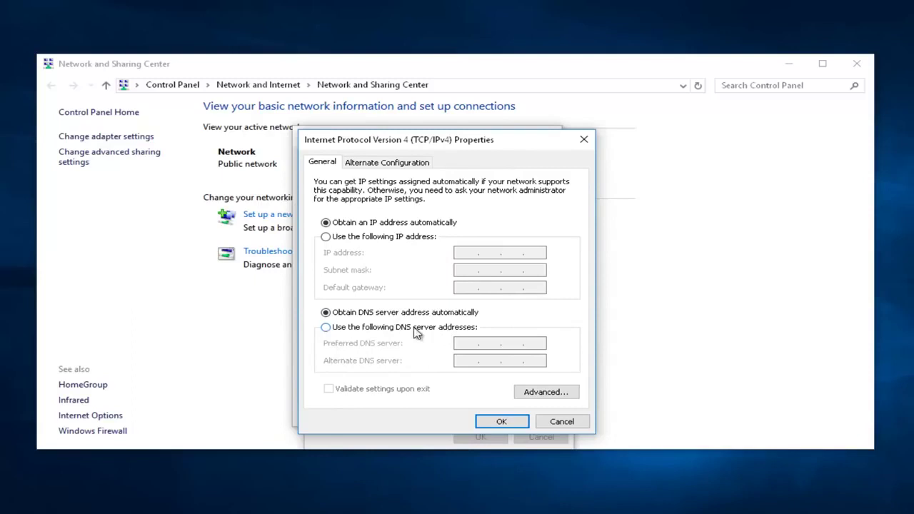
click(332, 333)
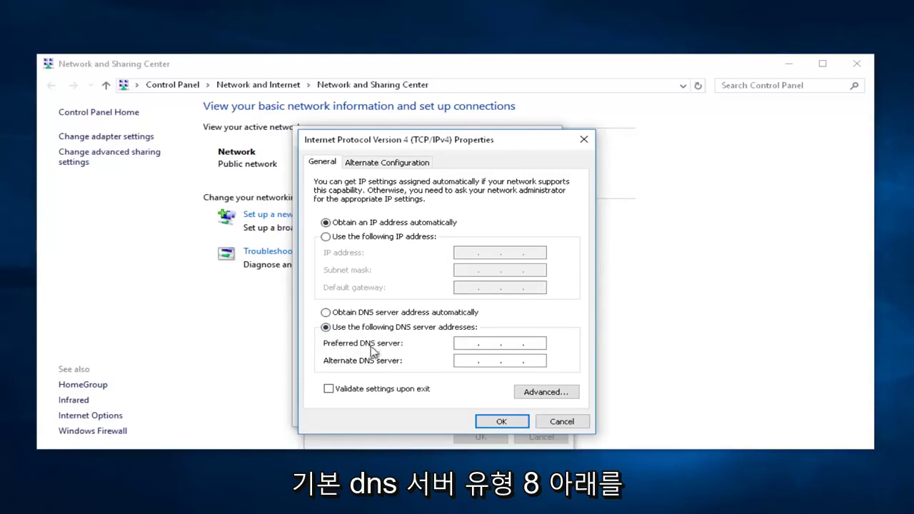
click(465, 344)
text(8.)
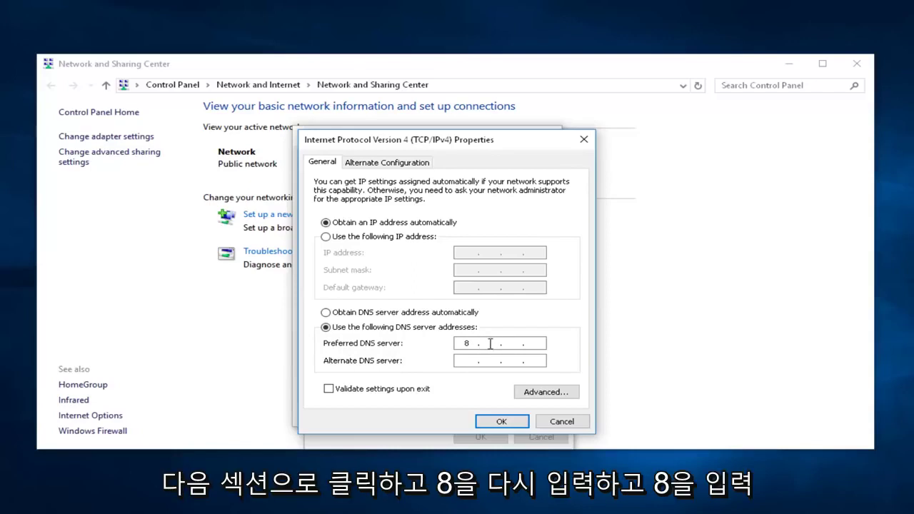
text(8.8.)
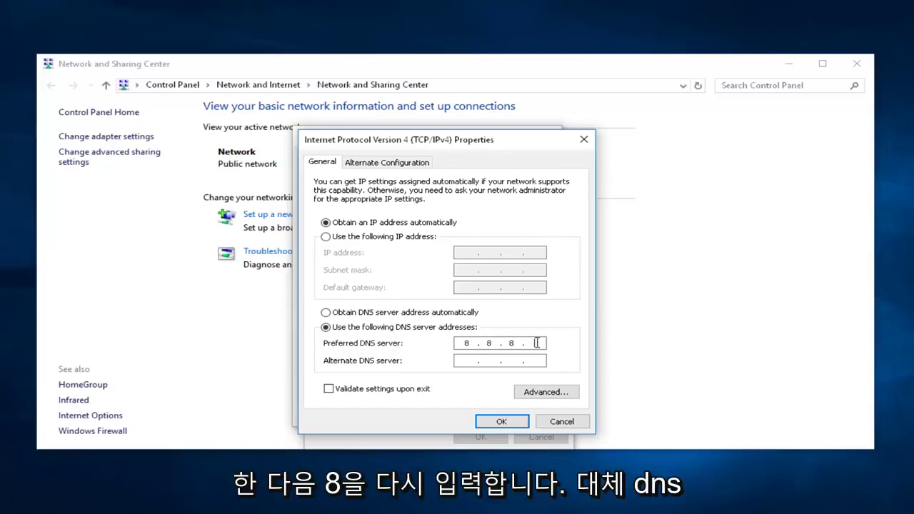
text(8)
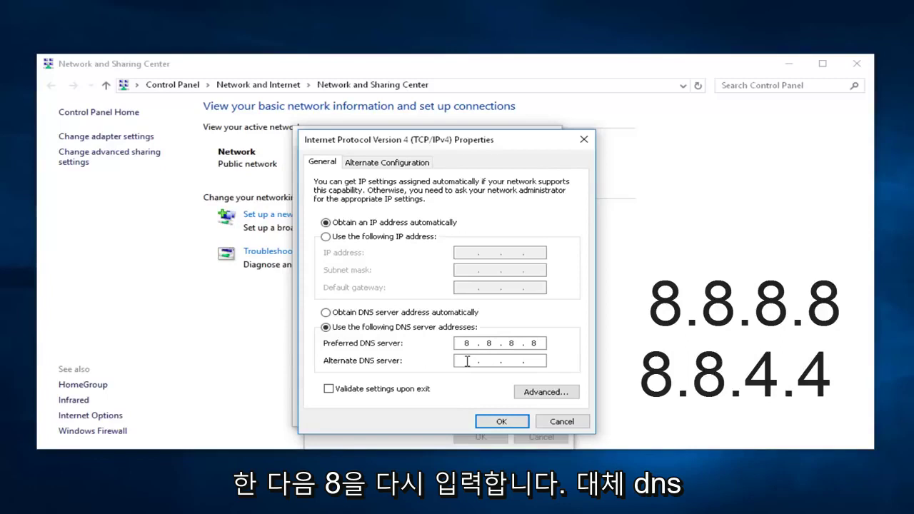
click(467, 361)
text(8)
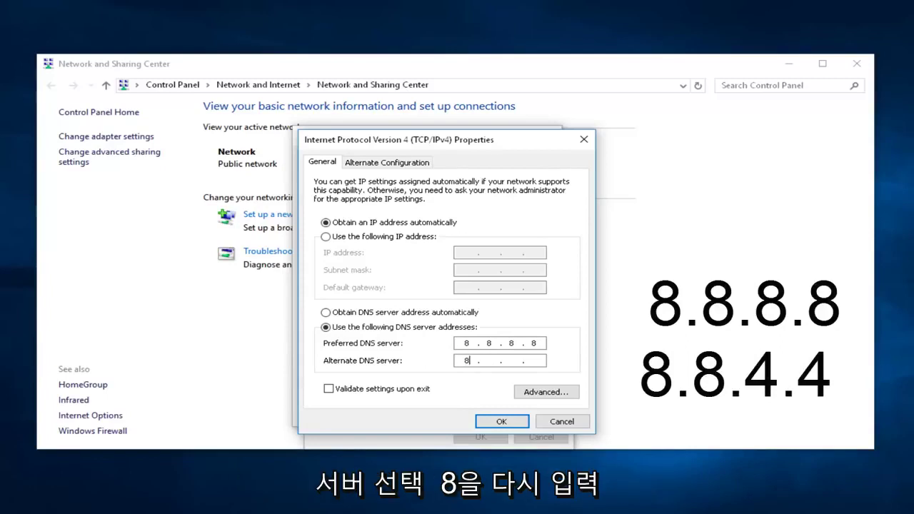
text(.8)
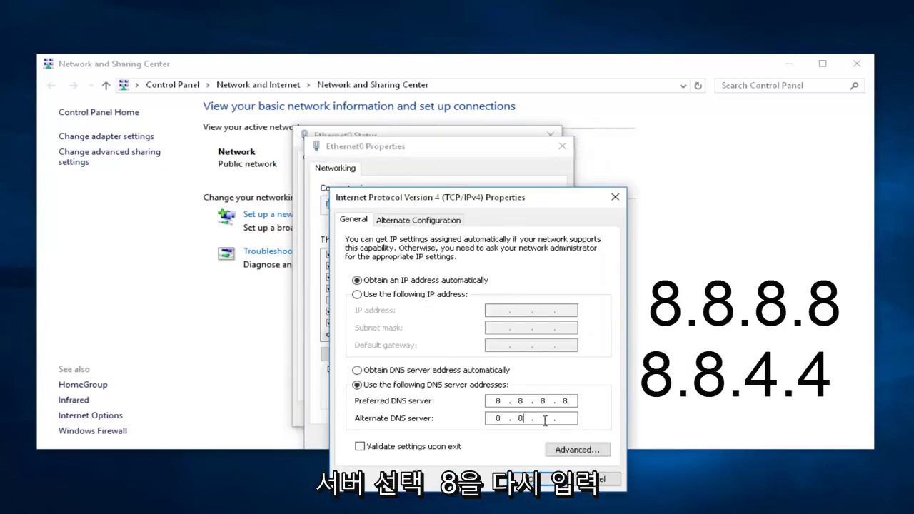
text(.4.)
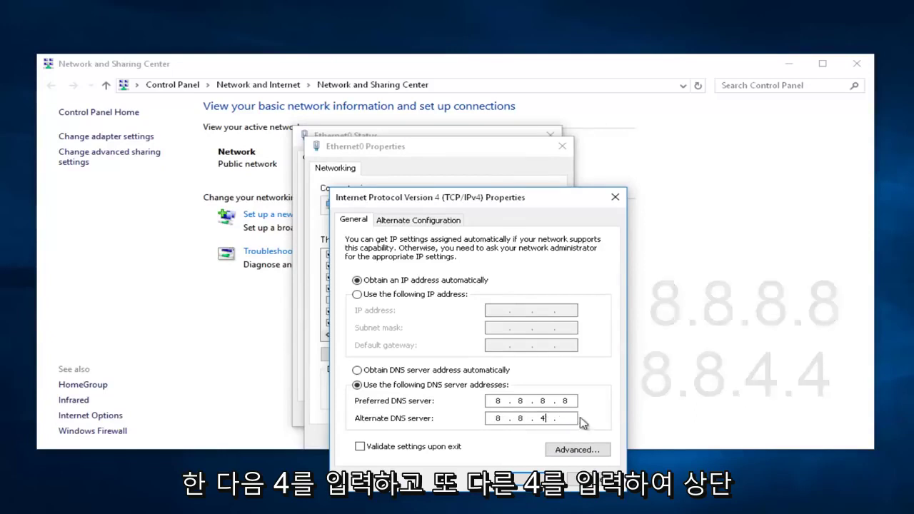
text(4)
drag(486, 198, 465, 142)
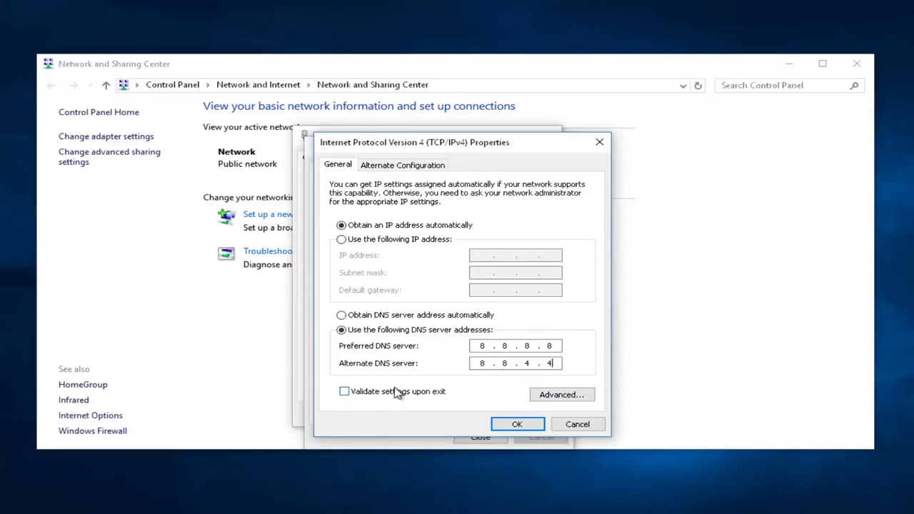
Apply the DNS settings with 'Validate settings upon exit' enabled and close Ethernet0 Properties.
click(345, 394)
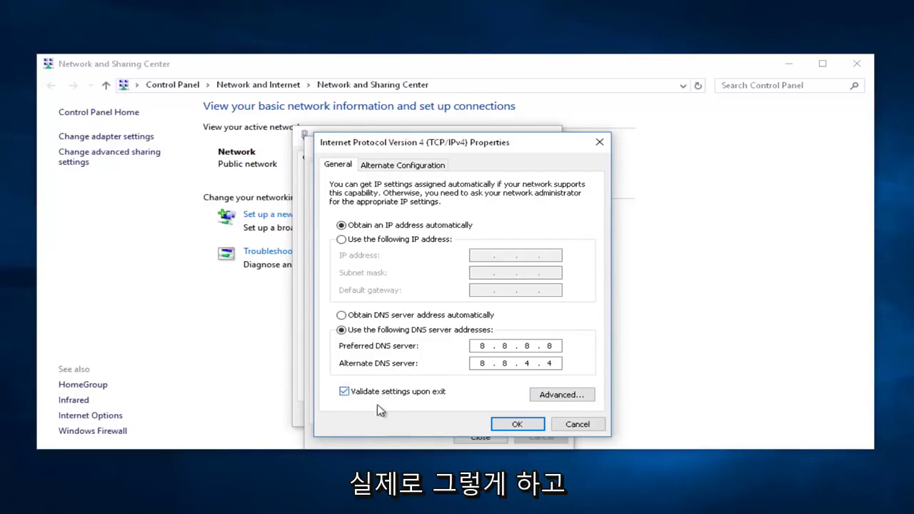
click(519, 425)
click(490, 437)
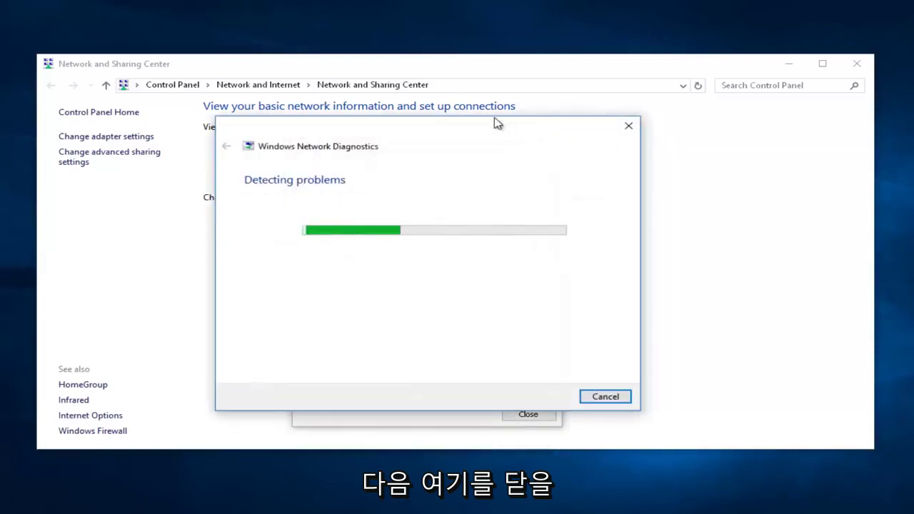
Close the Ethernet0 Status window and the Network and Sharing Center while diagnostics run.
drag(452, 122, 451, 188)
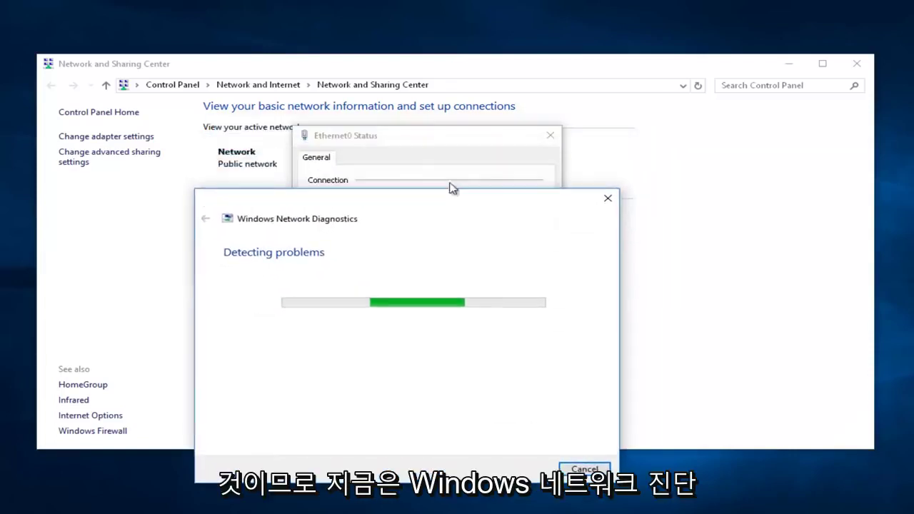
click(550, 140)
drag(404, 215, 443, 124)
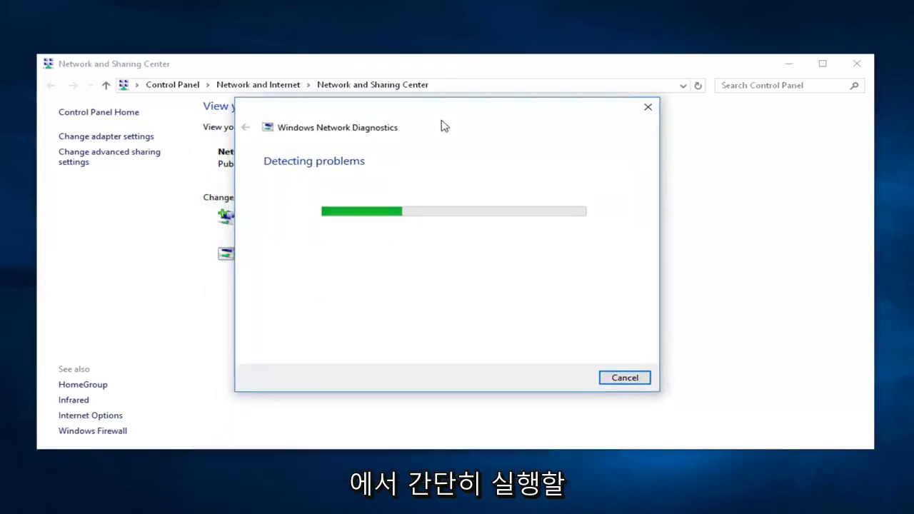
click(424, 77)
click(871, 65)
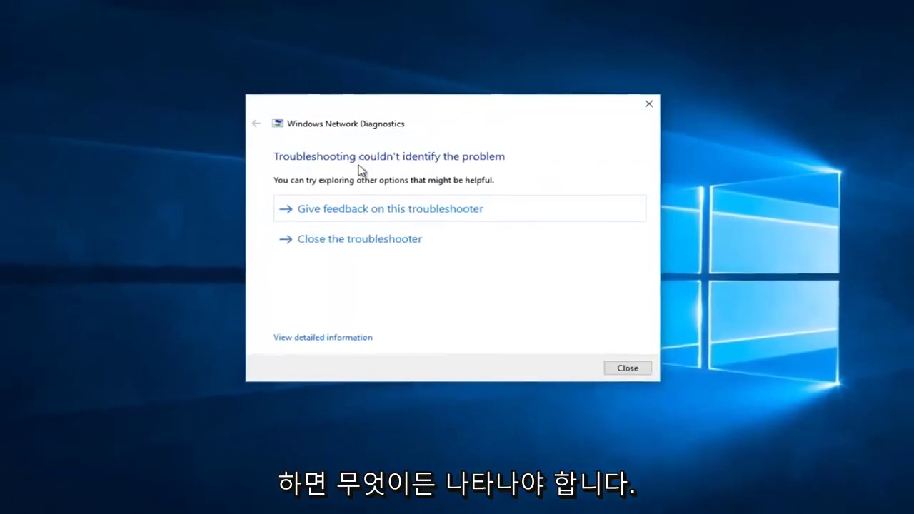
Dismiss the diagnostics window, launch Edge and go to youtube.com.
click(649, 108)
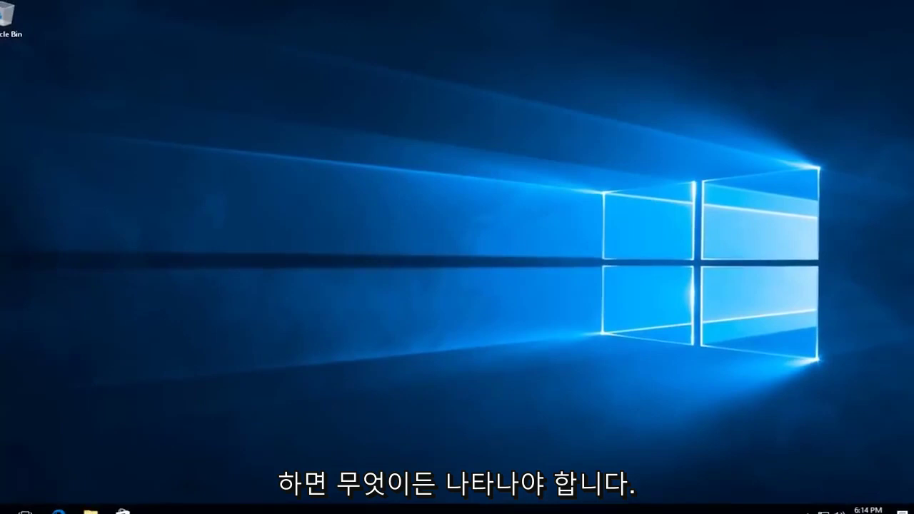
click(75, 503)
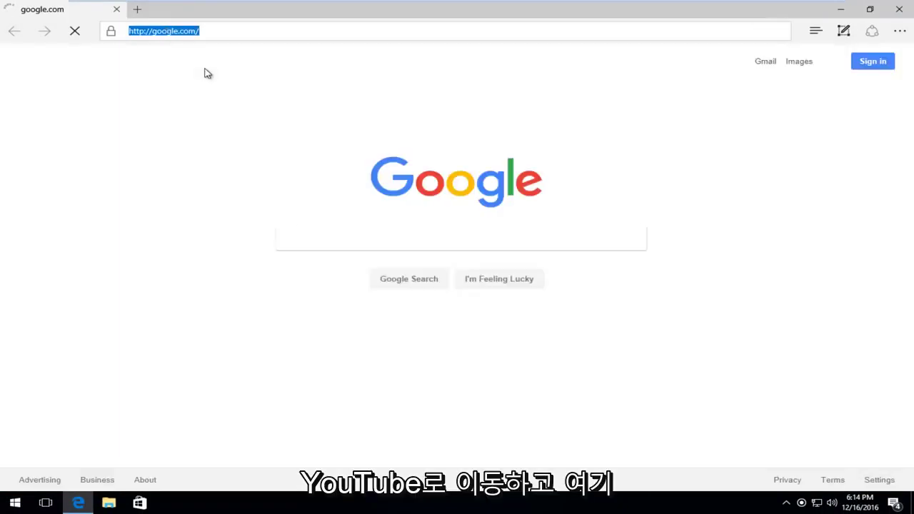
text(youtube.com)
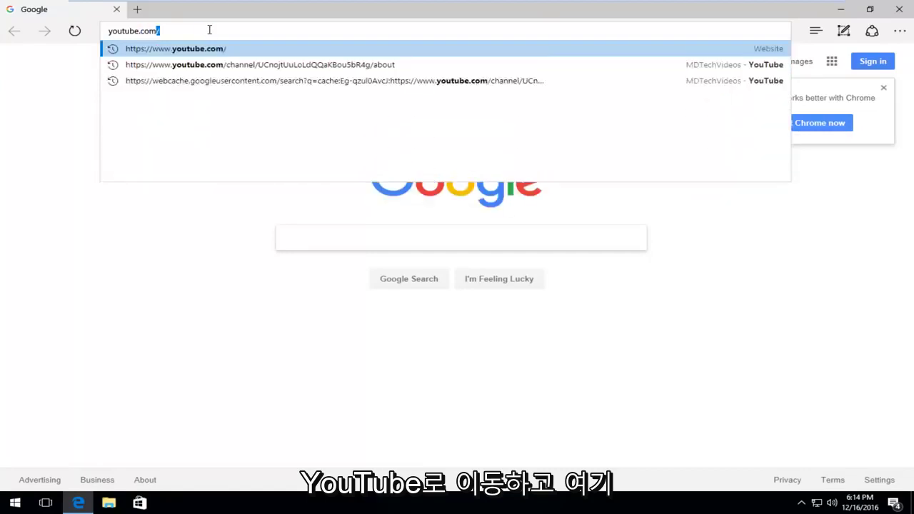
key(Return)
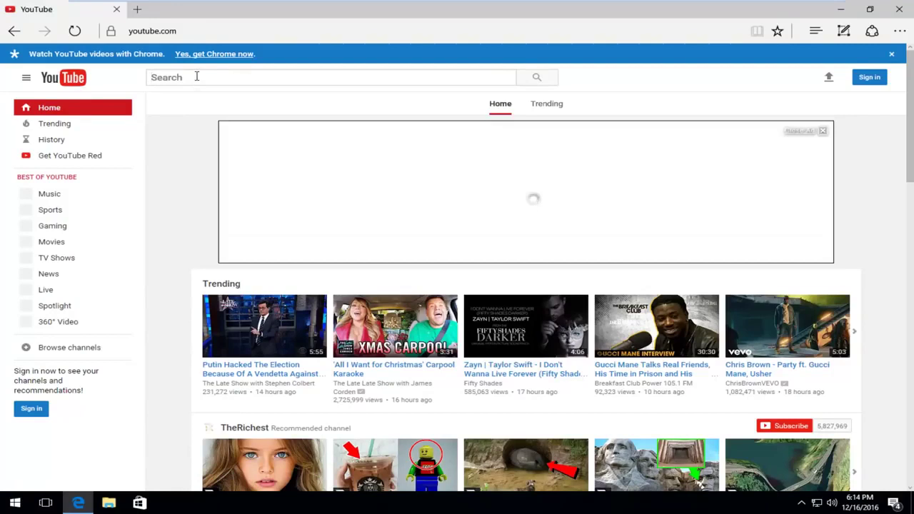
Search YouTube for 'mdtechvideos' and open the MDTechVideos channel page.
text(mdtechvideos)
key(Return)
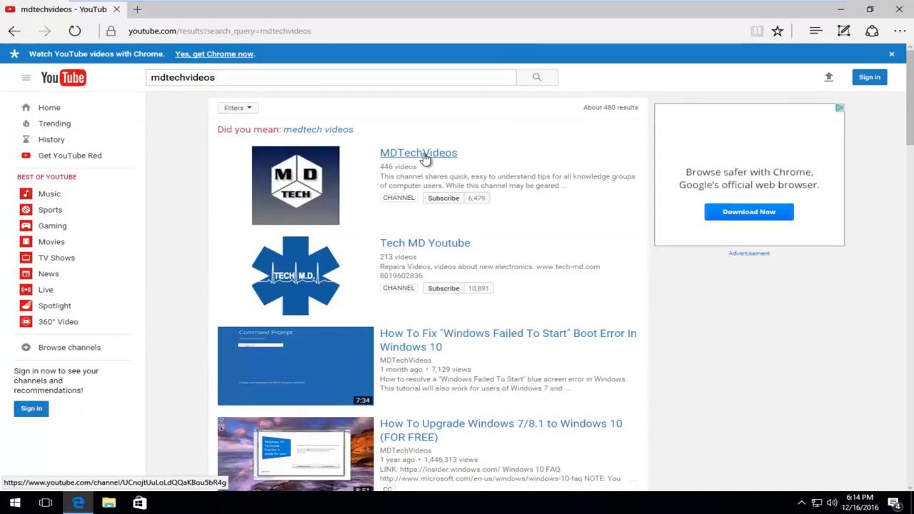
click(424, 157)
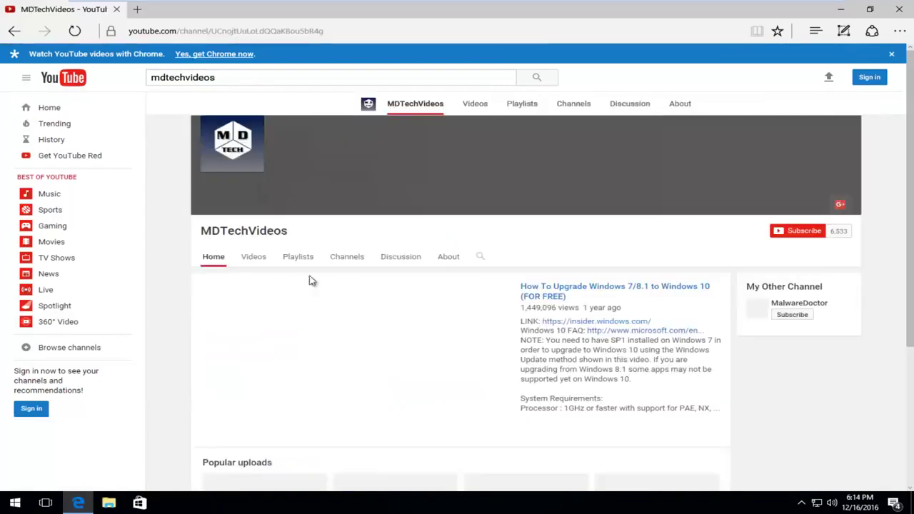
scroll(310, 281, down, 3)
scroll(257, 302, up, 2)
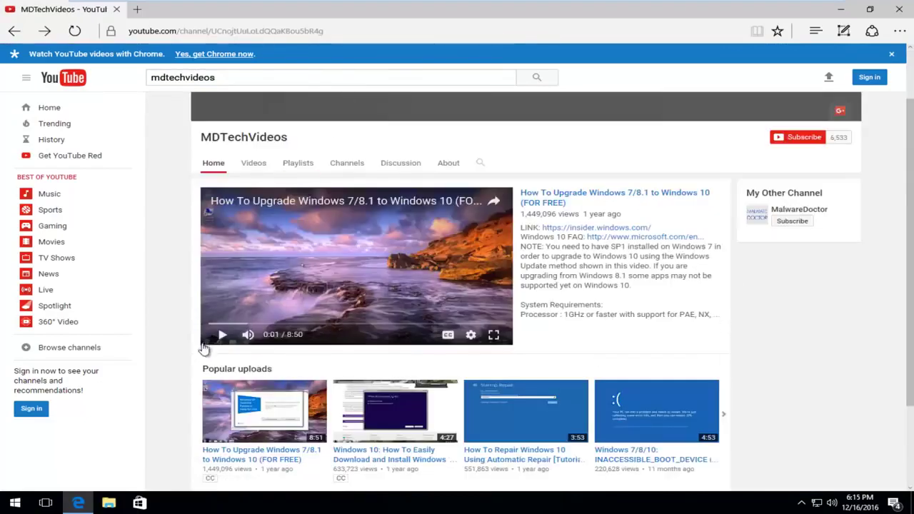
Play the featured video muted, skip ahead, and pause it at 1:55.
click(220, 335)
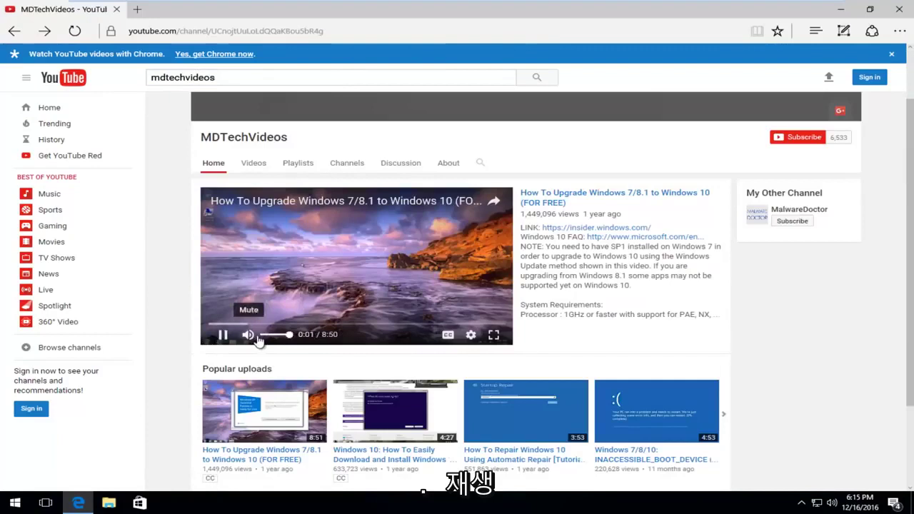
click(254, 336)
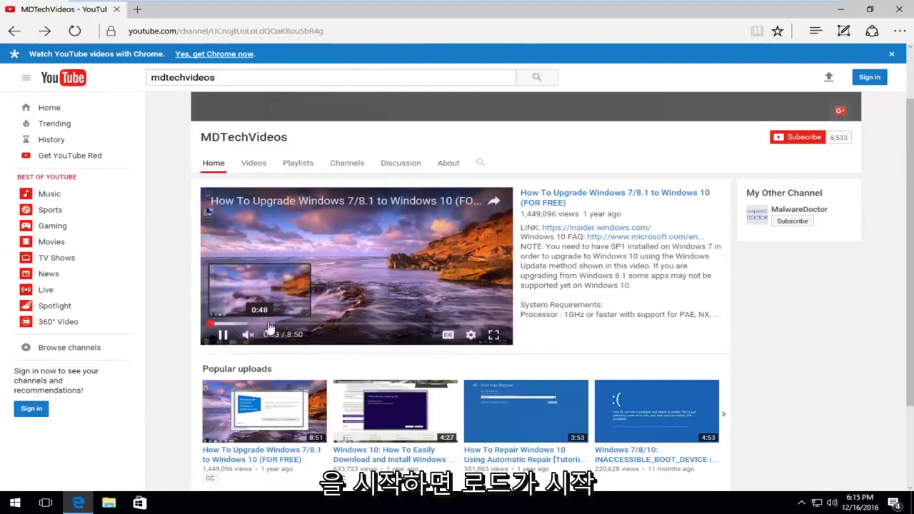
click(402, 325)
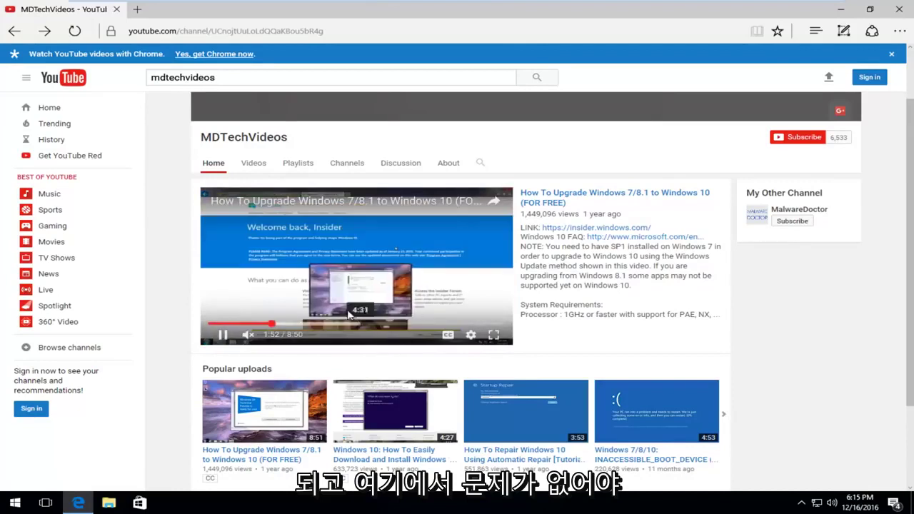
click(223, 334)
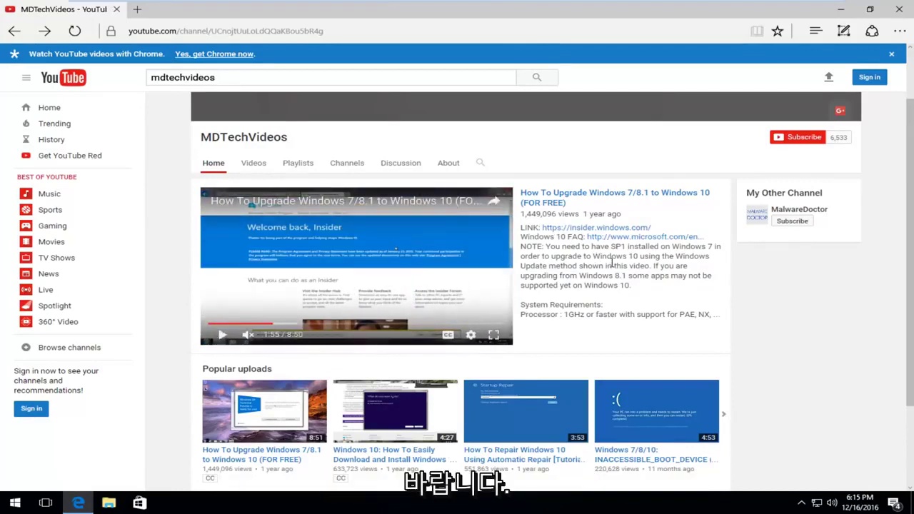